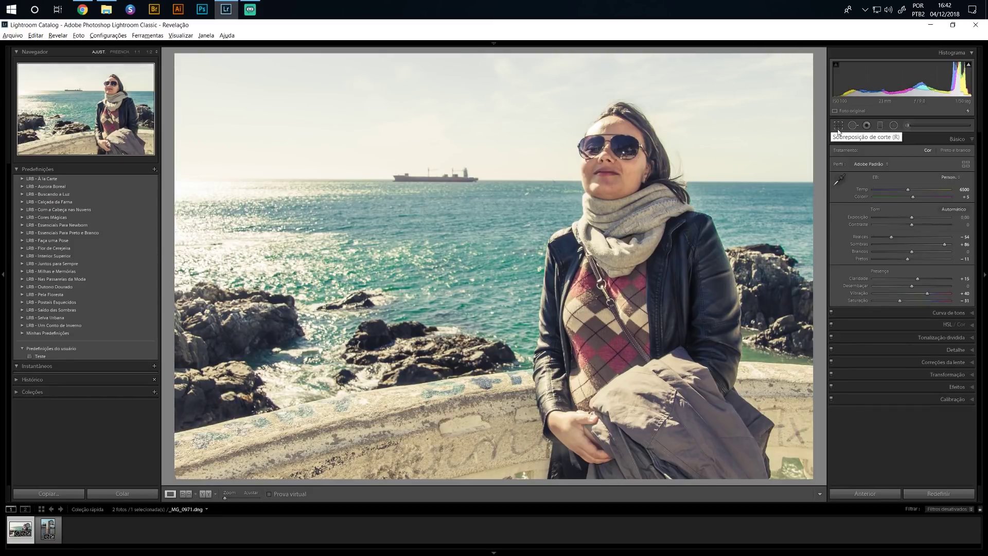
Try cropping the seaside portrait with its original aspect ratio locked, reposition the photo inside the crop, and reset the crop
left_click(838, 128)
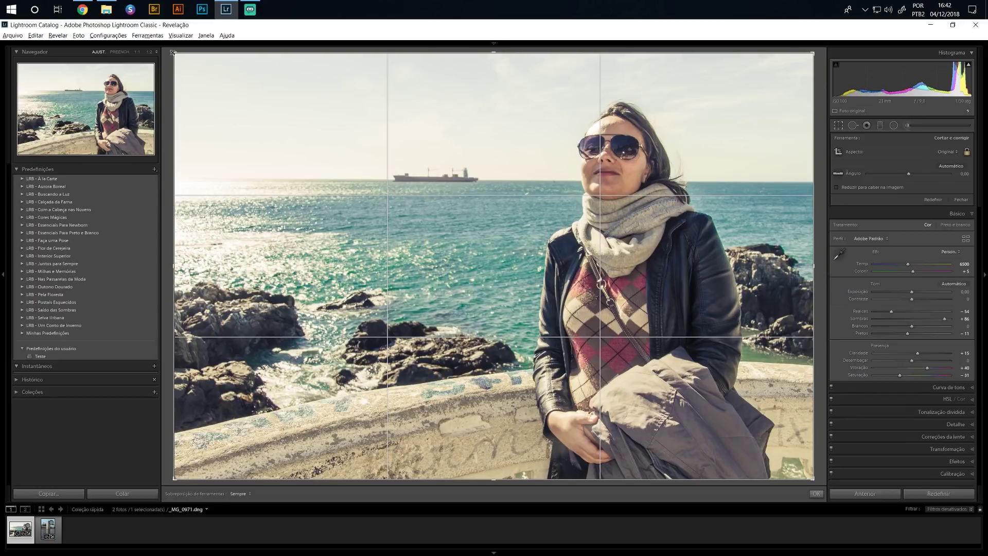
left_click_drag(174, 52, 222, 85)
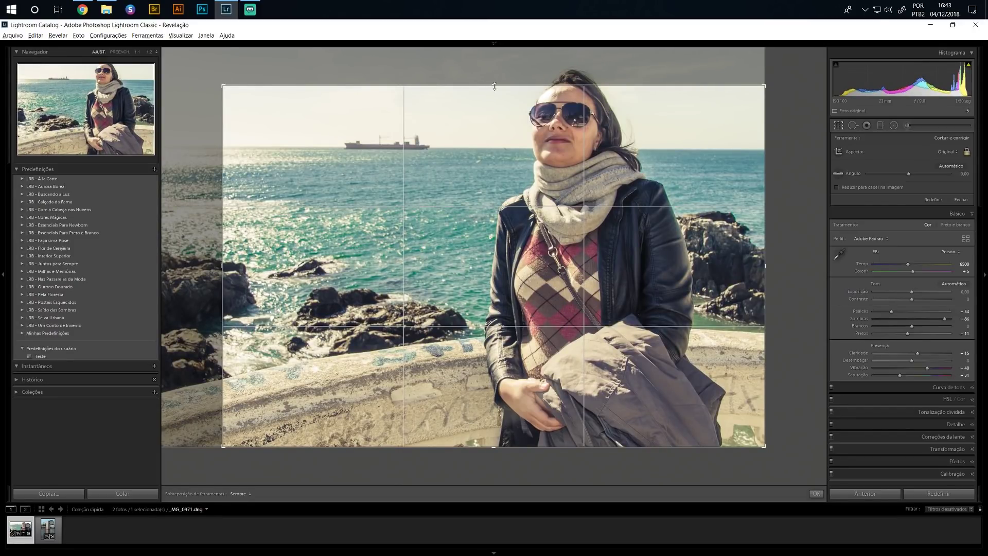
left_click_drag(507, 137, 530, 121)
left_click_drag(494, 86, 494, 57)
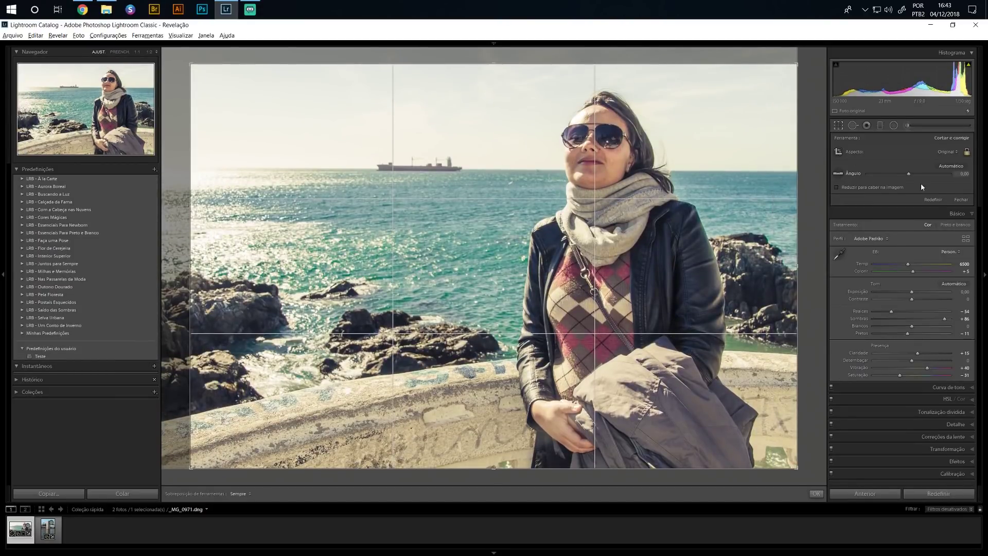
left_click(932, 199)
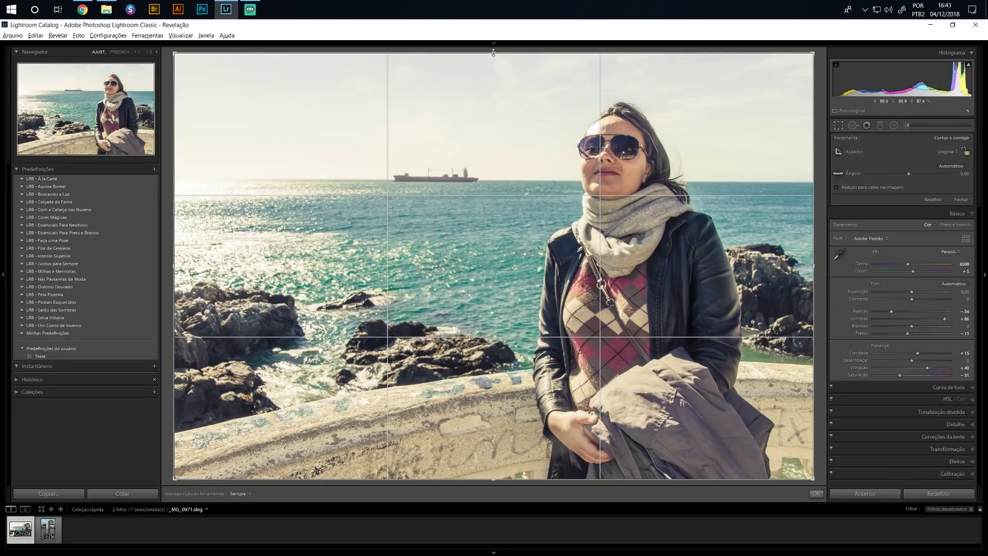
Try a free-ratio crop by adjusting the portrait's upper edge and left edge independently
left_click_drag(493, 52, 492, 68)
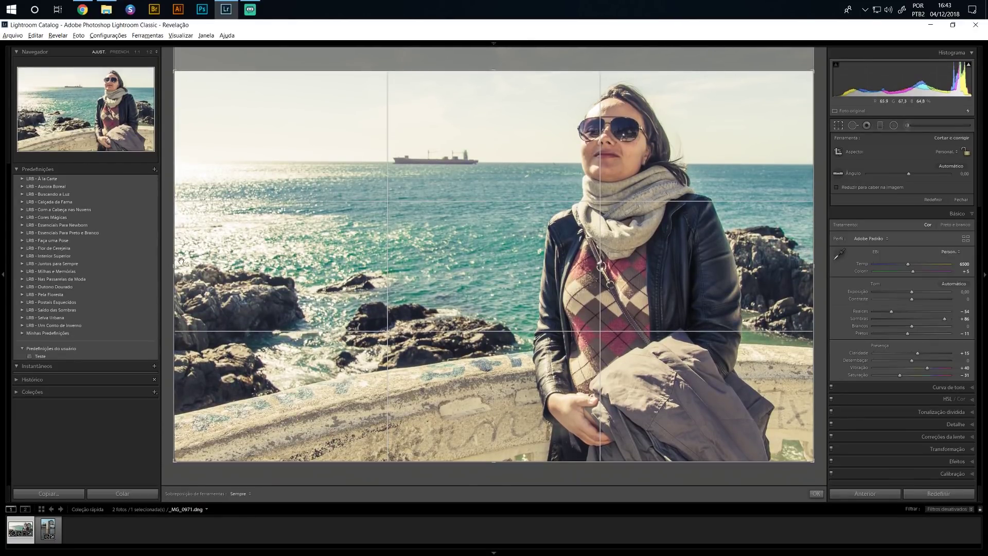
left_click_drag(174, 268, 271, 268)
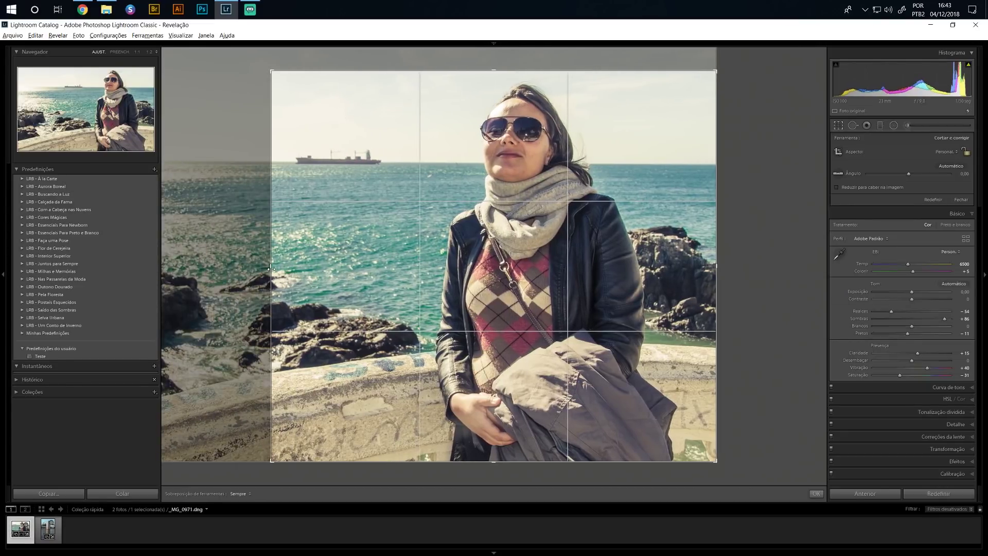
left_click_drag(177, 70, 148, 75)
Apply the 16 x 10 crop aspect ratio, trim the upper edge slightly, and lock the resulting custom ratio
left_click(947, 151)
left_click(935, 155)
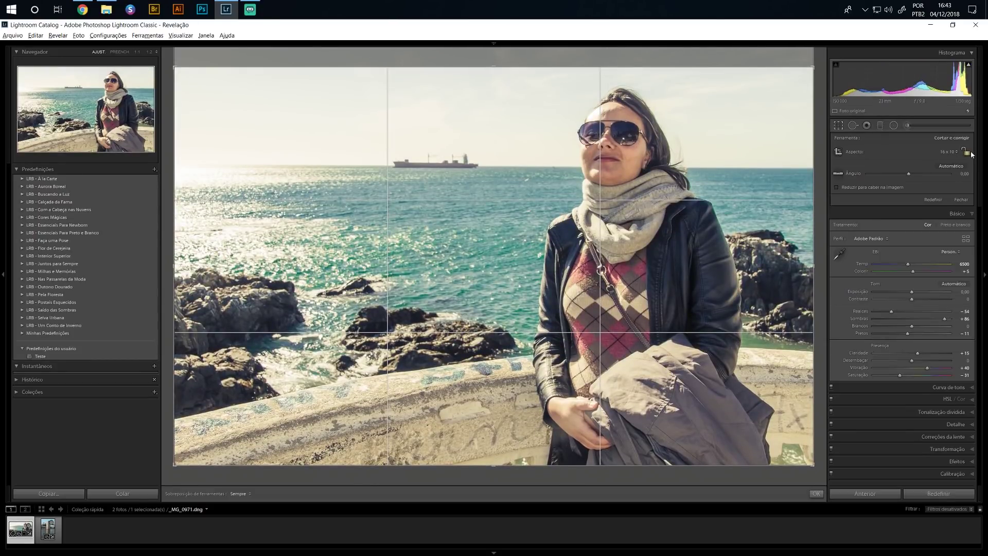
left_click_drag(494, 68, 493, 70)
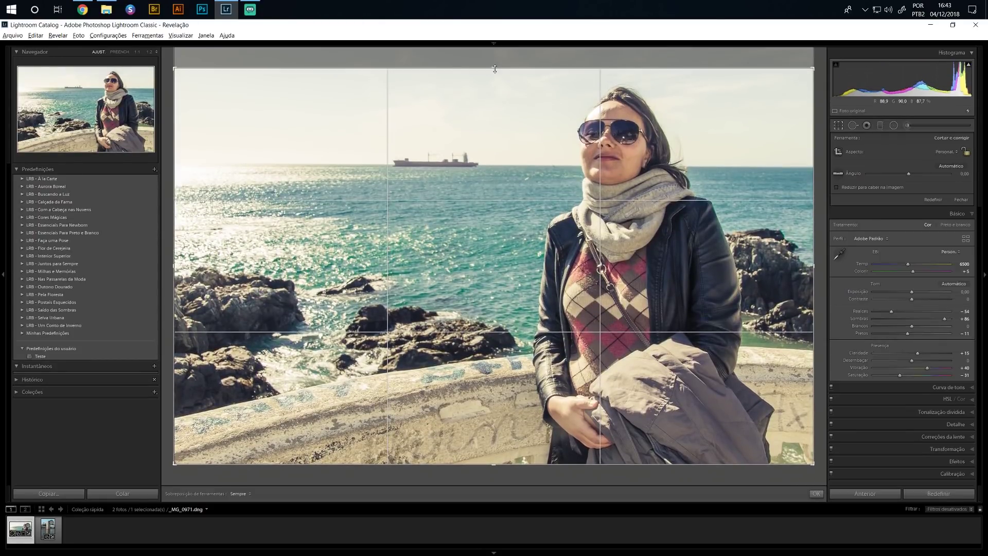
left_click(965, 150)
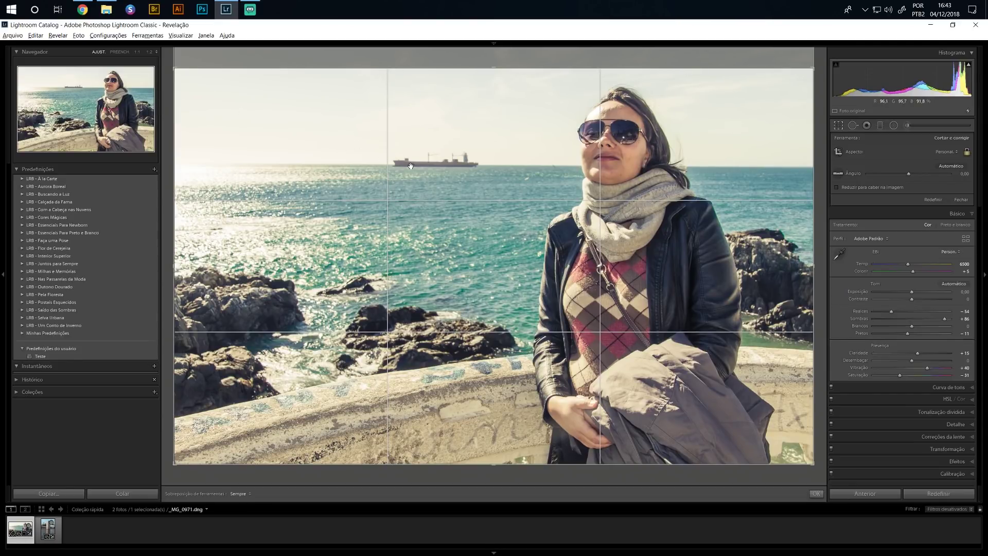
Expand the crop back to the full frame of the portrait and lock its aspect ratio
mouse_move(173, 66)
left_mouse_down()
mouse_move(220, 97)
mouse_move(166, 66)
left_mouse_up()
left_click(967, 151)
left_click_drag(494, 69, 493, 51)
left_click(967, 151)
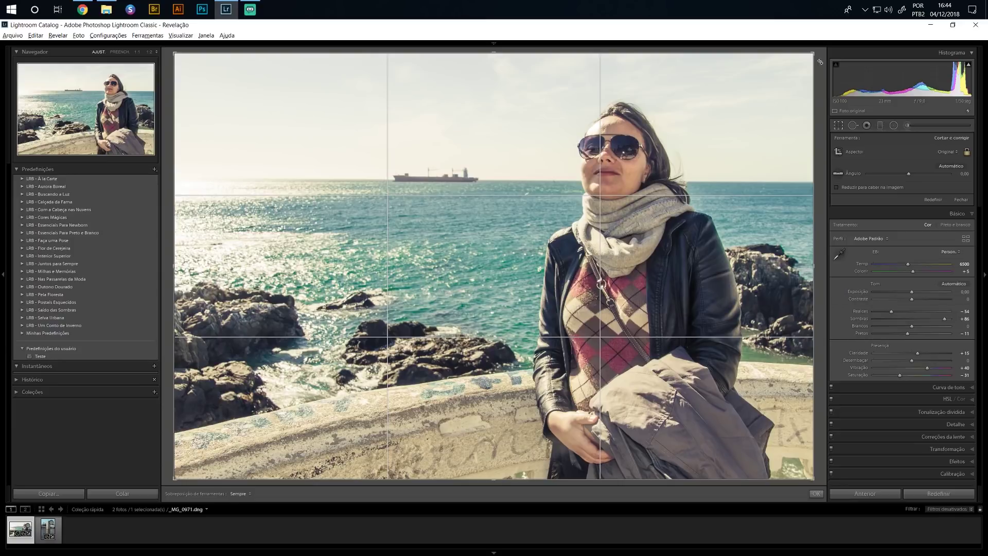
Try rotating the portrait freehand and with the angle control to about 5.94, and reset the crop
mouse_move(820, 62)
left_mouse_down()
mouse_move(823, 74)
mouse_move(811, 51)
left_mouse_up()
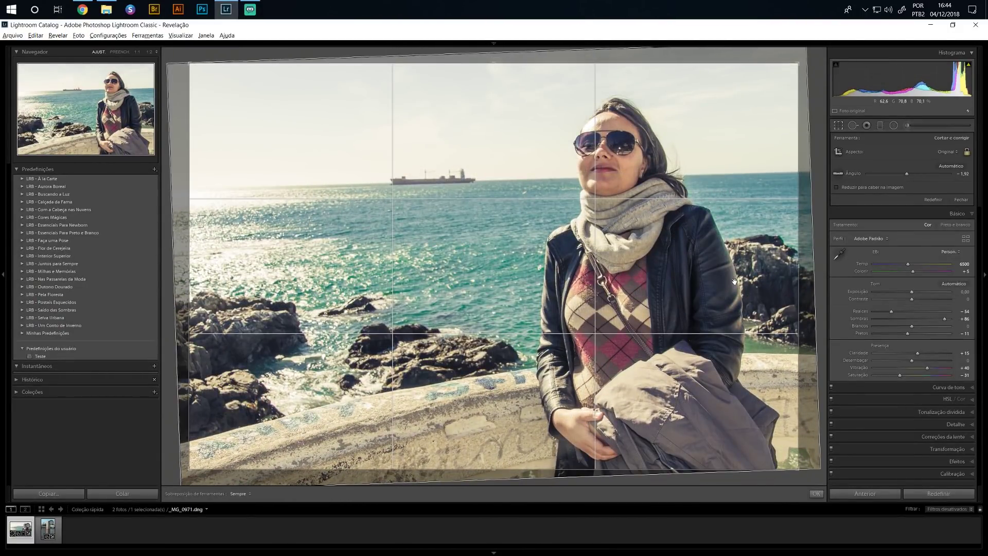
left_click_drag(906, 175, 915, 175)
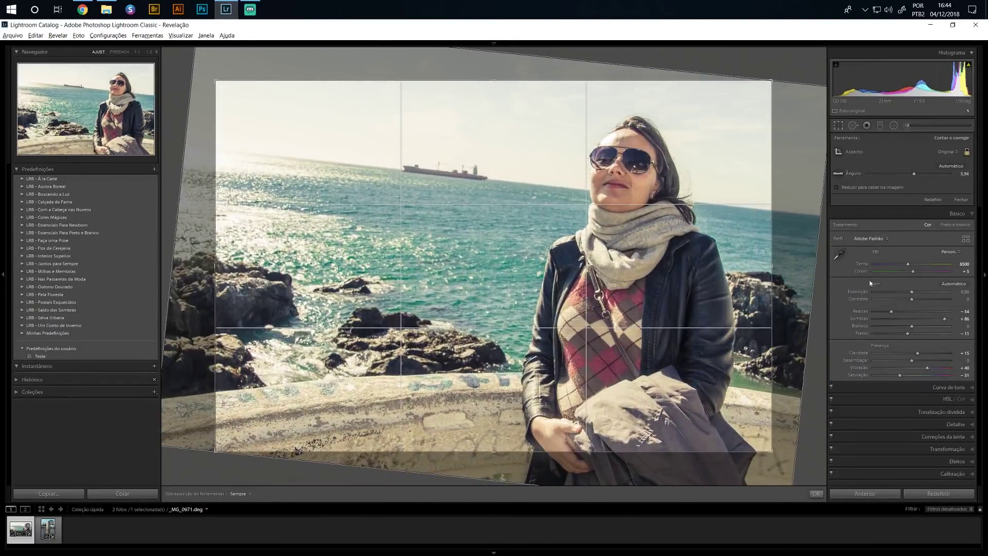
left_click(930, 200)
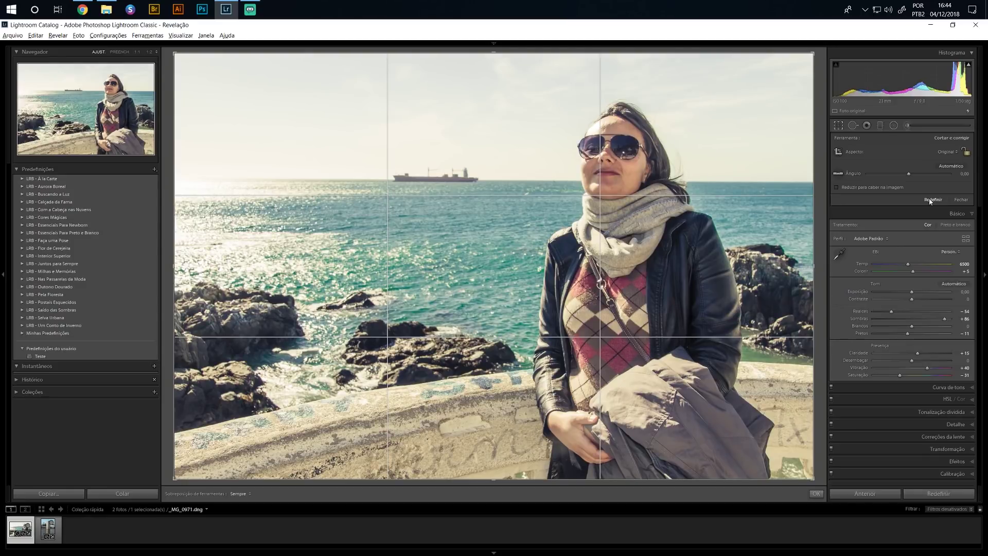
Straighten the seaside portrait by tracing the sea horizon across the full width with the Straighten tool
left_click(839, 174)
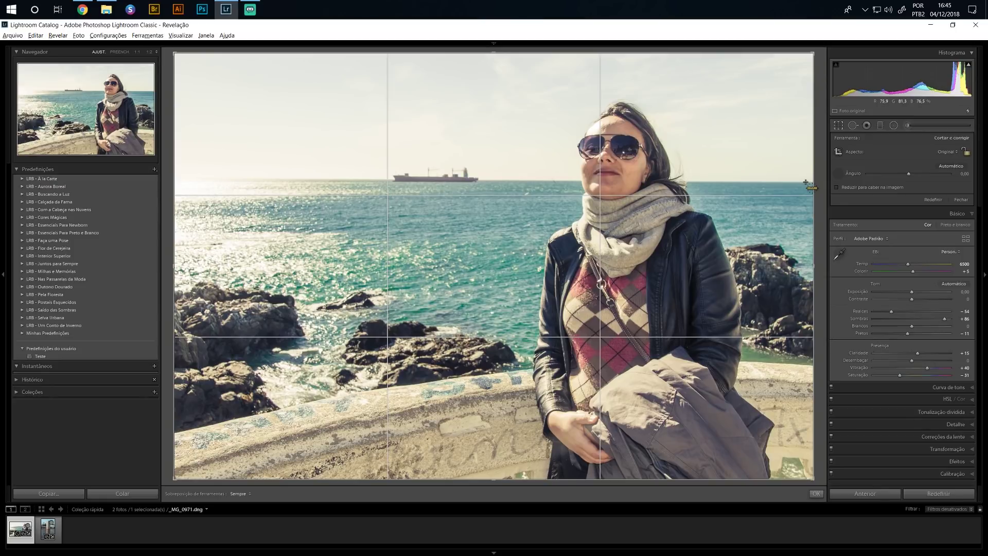
left_click_drag(806, 182, 167, 177)
left_click_drag(168, 178, 168, 177)
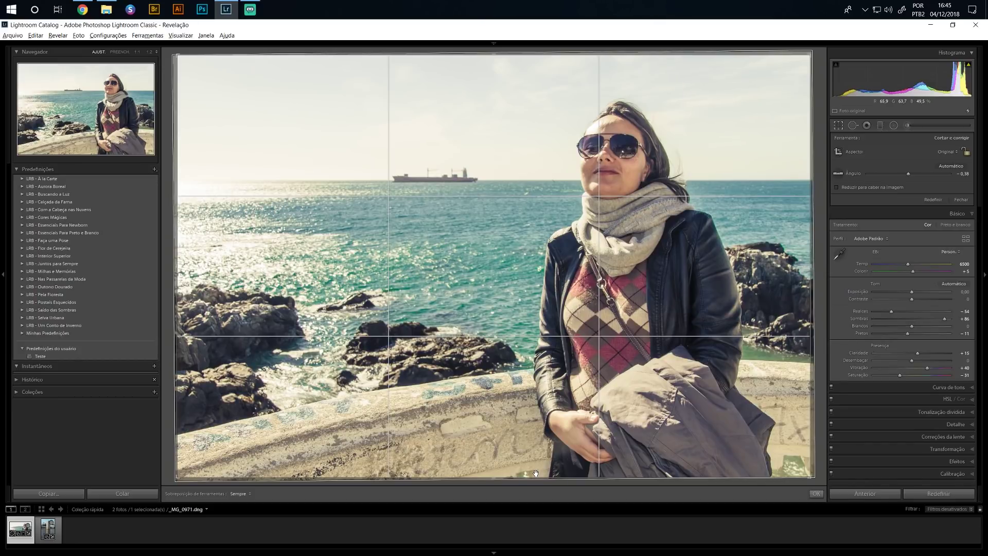
Straighten photo 20170828_1508_3982.dng by tracing the stone pillar's central edge down through its reflection with the Straighten tool
left_click(53, 529)
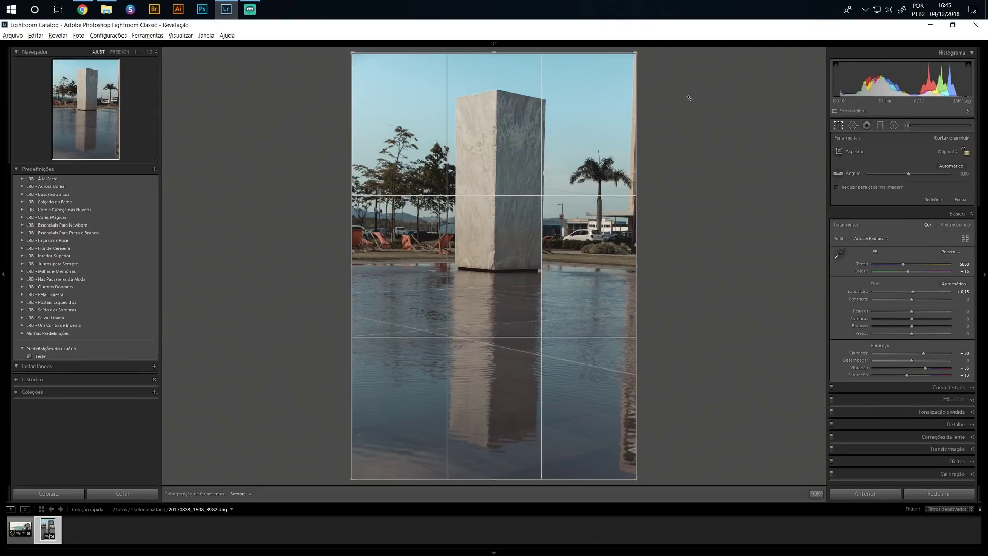
left_click(839, 174)
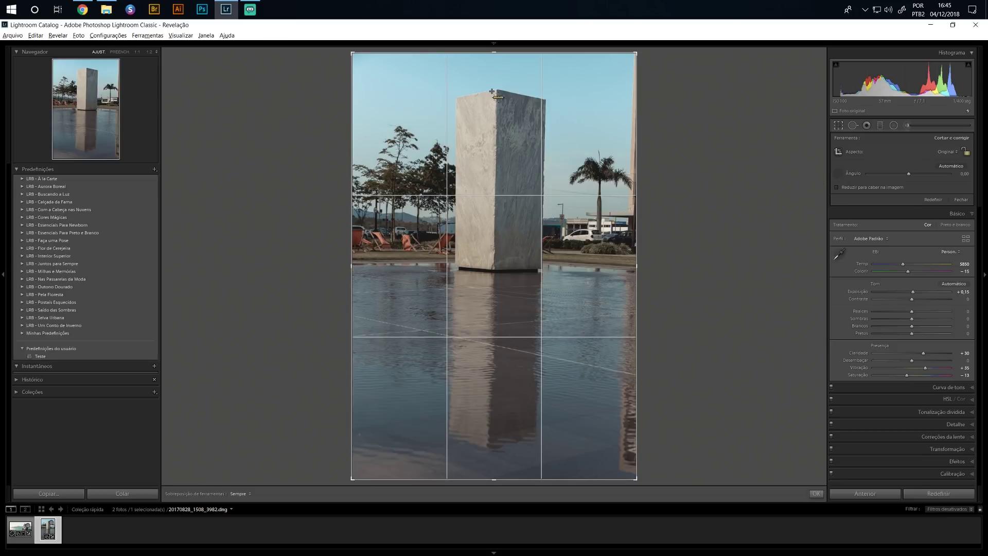
left_click_drag(496, 88, 486, 469)
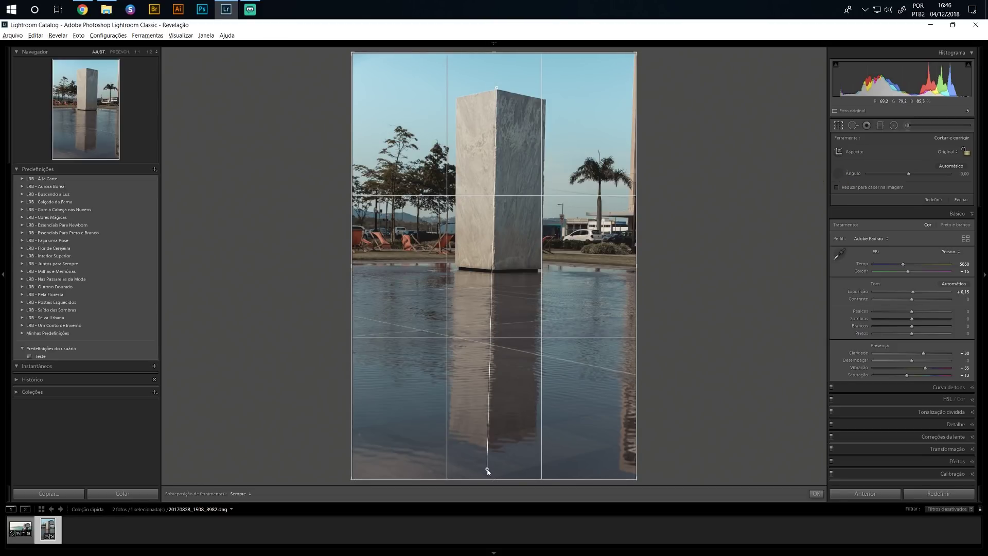
left_click_drag(487, 471, 486, 469)
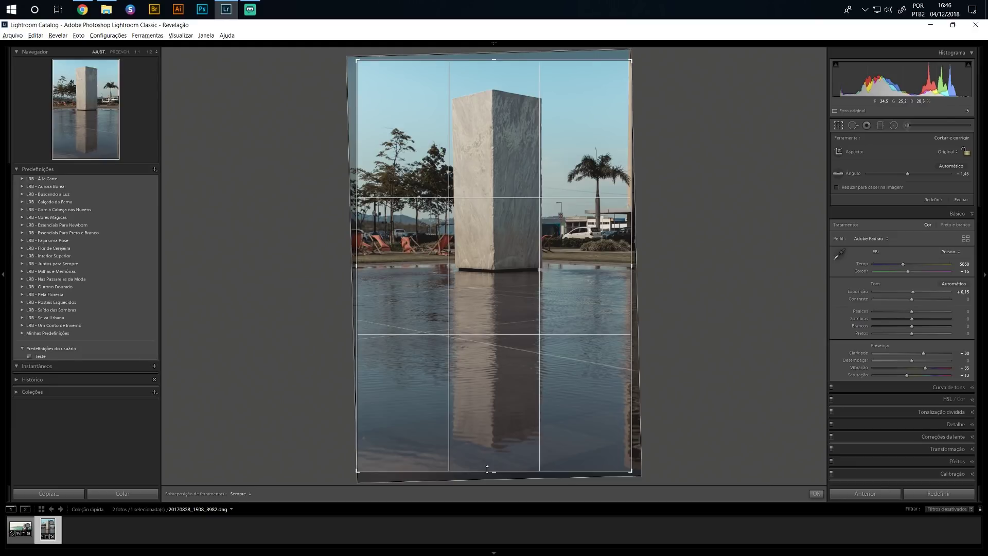
Return to the seaside portrait and cycle through the available crop guide overlays up to the triangle overlay
key("Left")
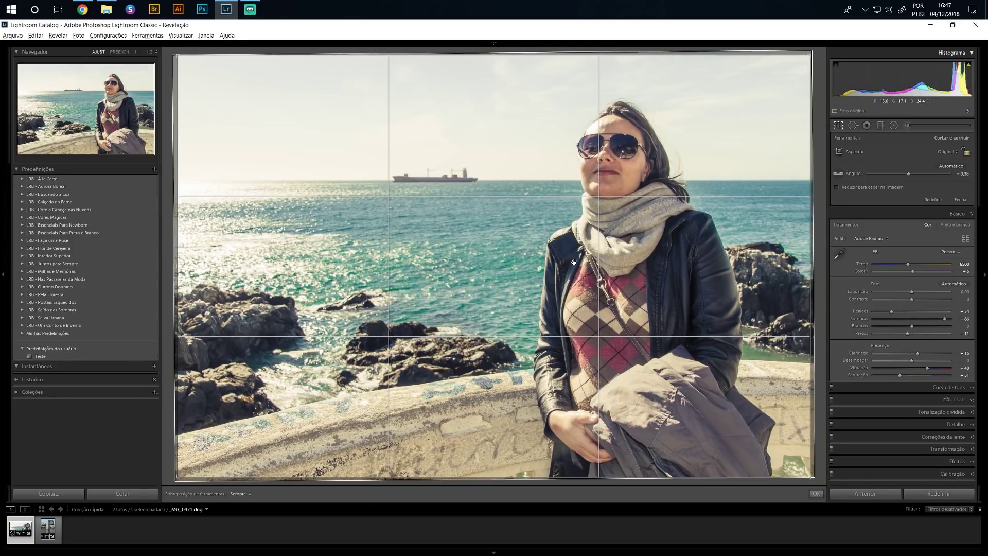
key("o")
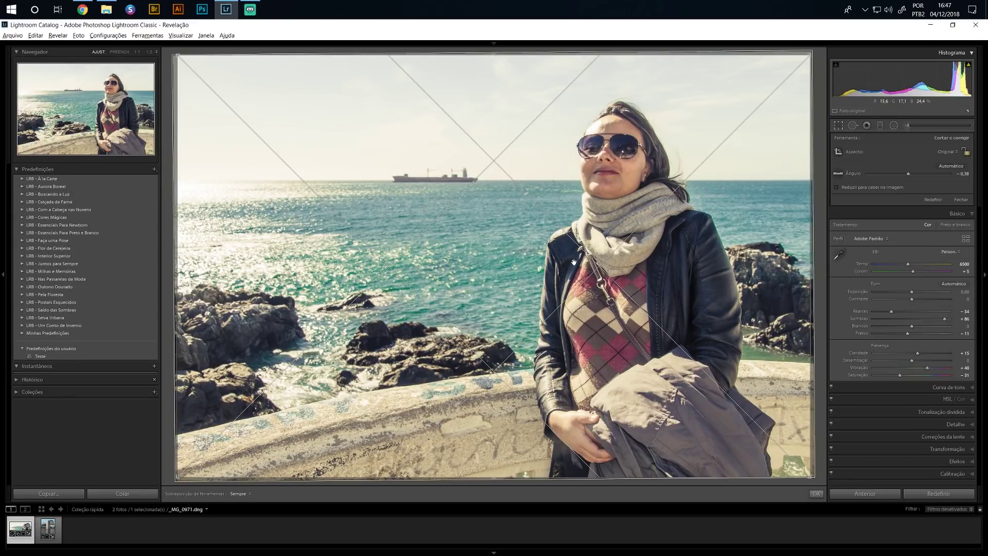
key("o")
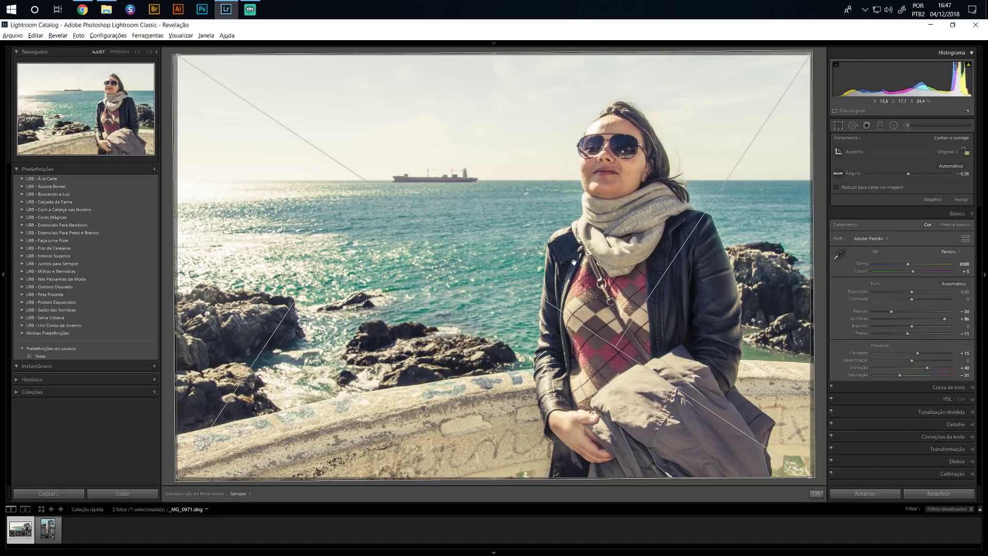
key("o")
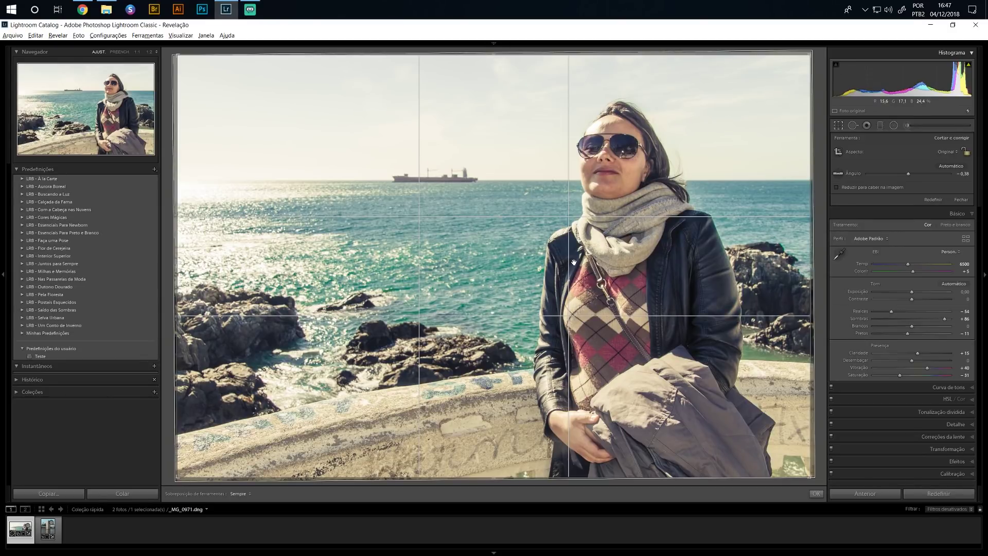
key("o")
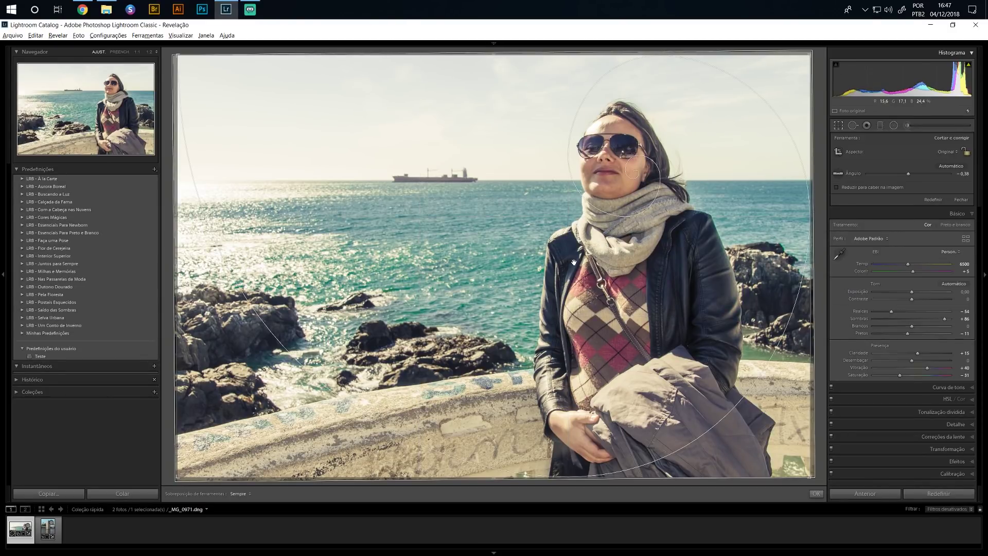
key("o")
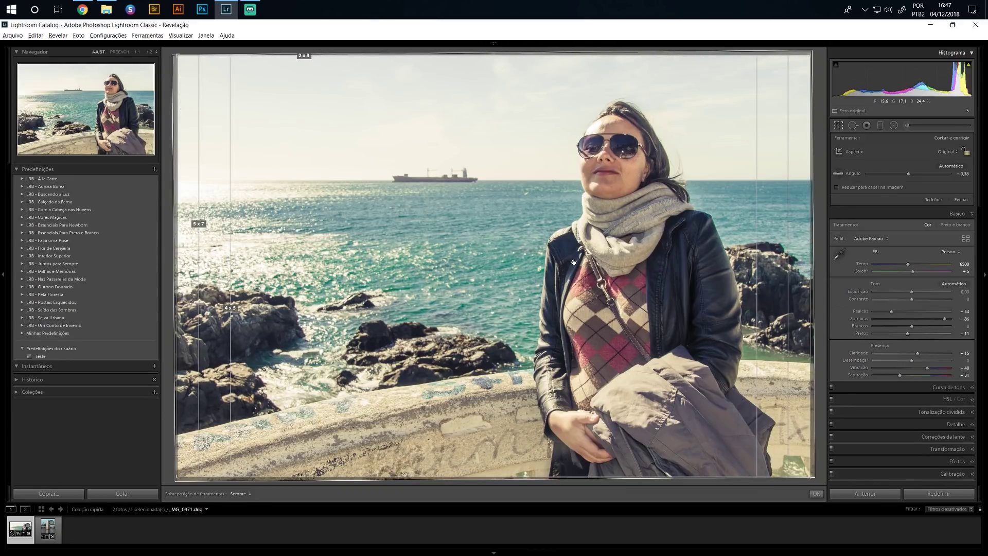
key("o")
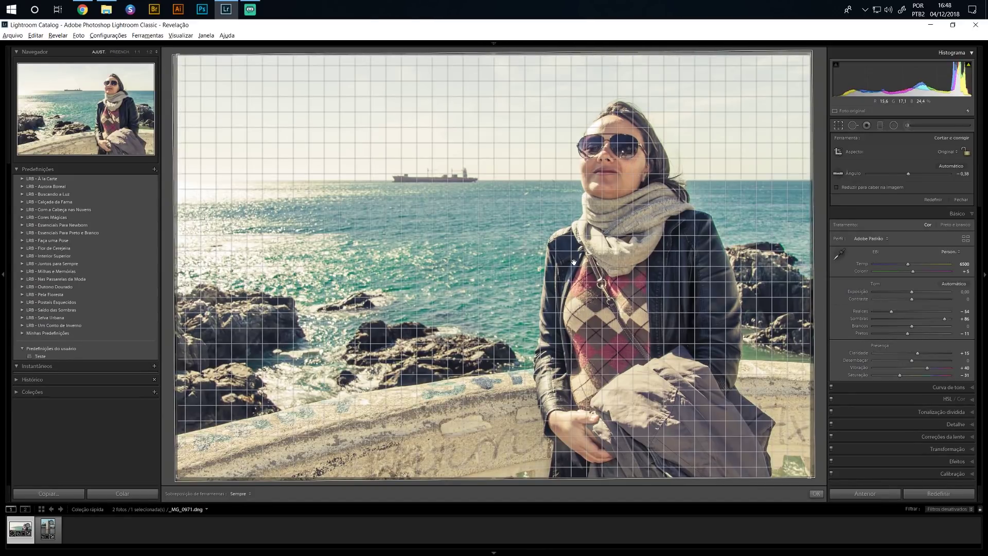
key("o")
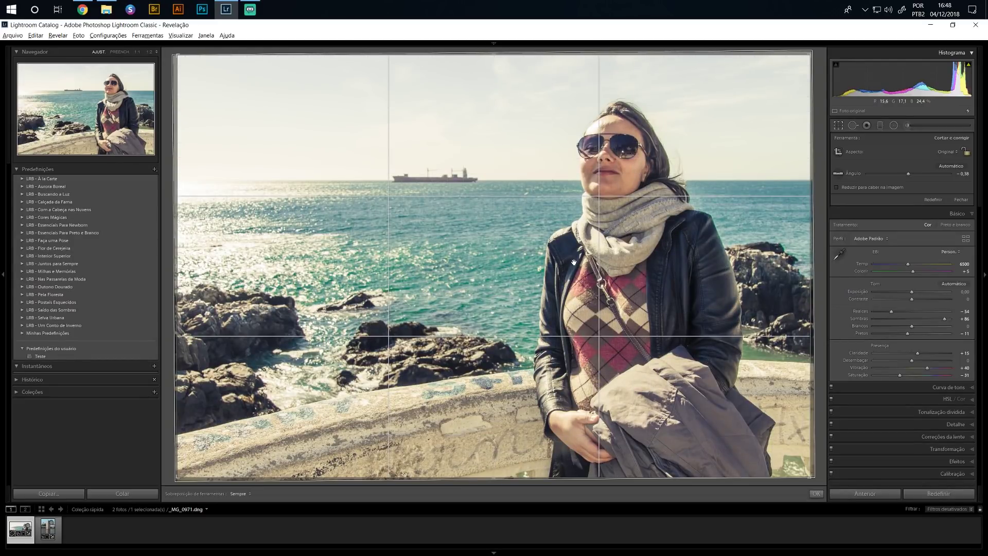
key("o")
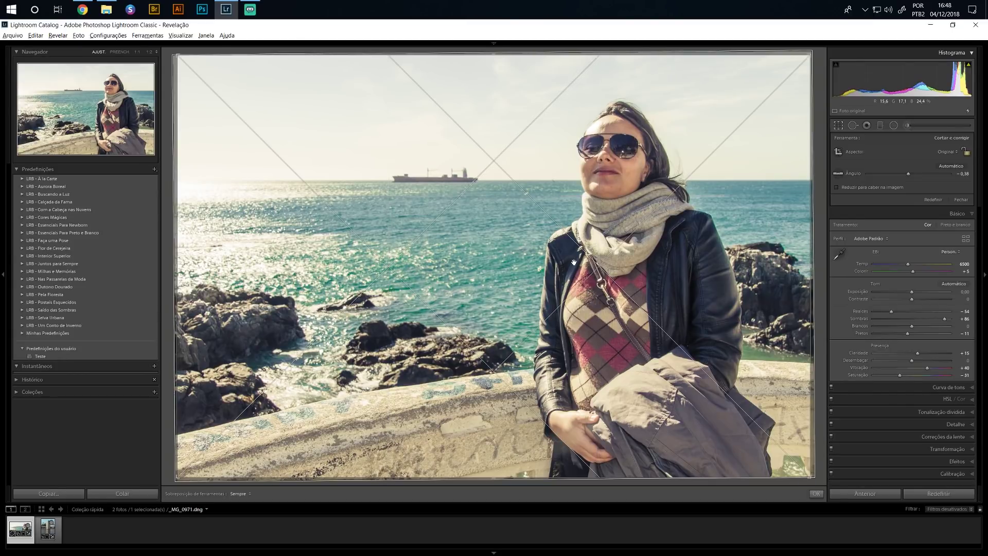
key("o")
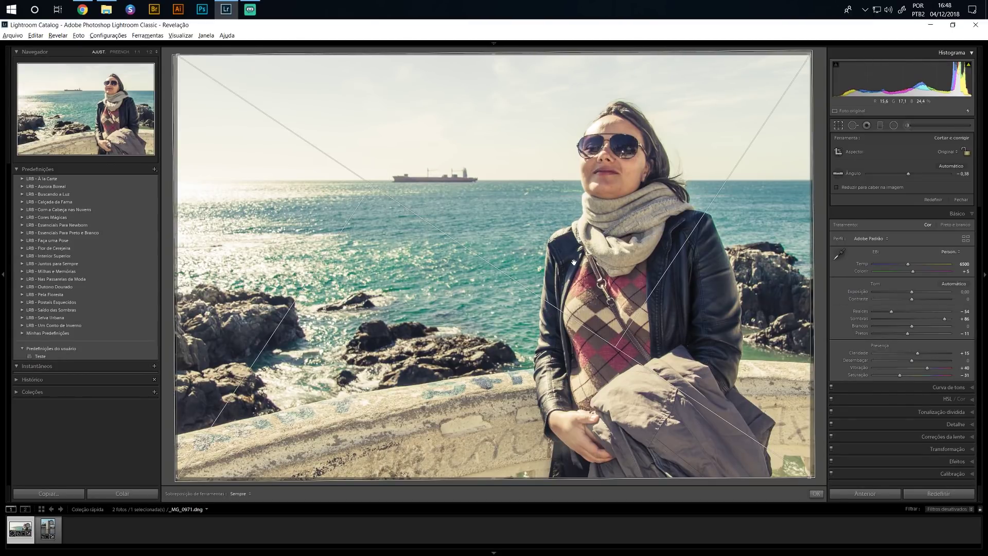
Flip the triangle crop overlay between its orientations
key("shift")
key("shift+o")
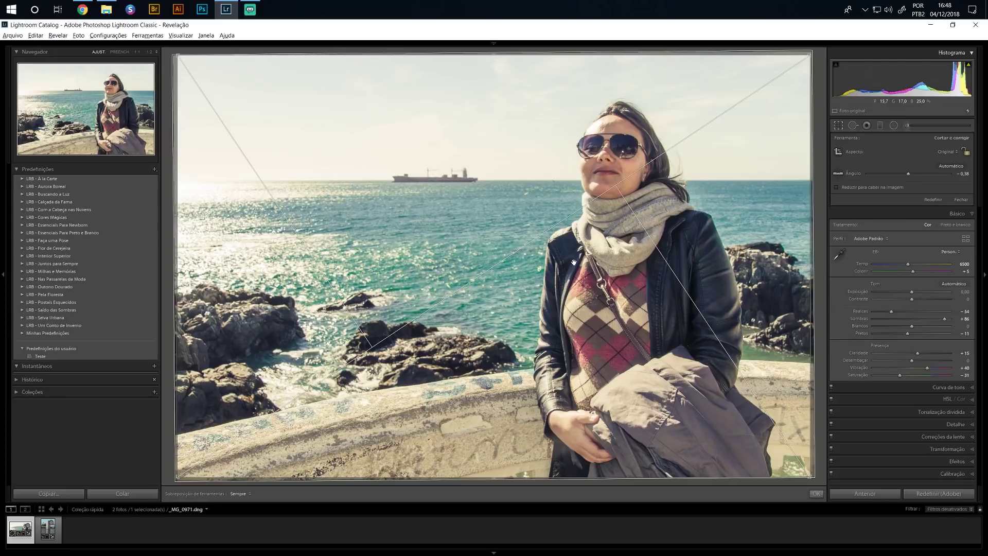
key("shift+o")
key("shift+o")
key("shift+o")
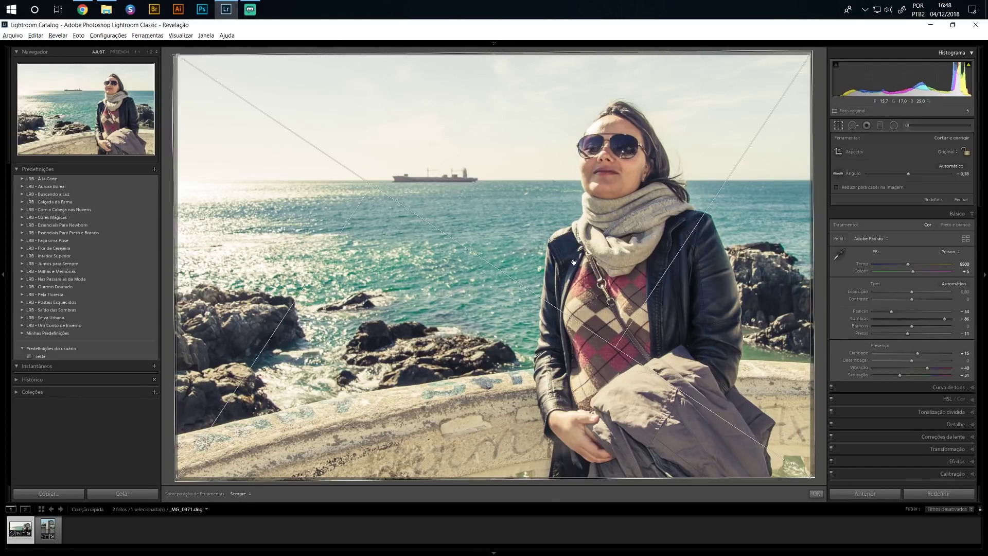
Show the golden spiral crop overlay and cycle through its orientations on the portrait
key("o")
key("o")
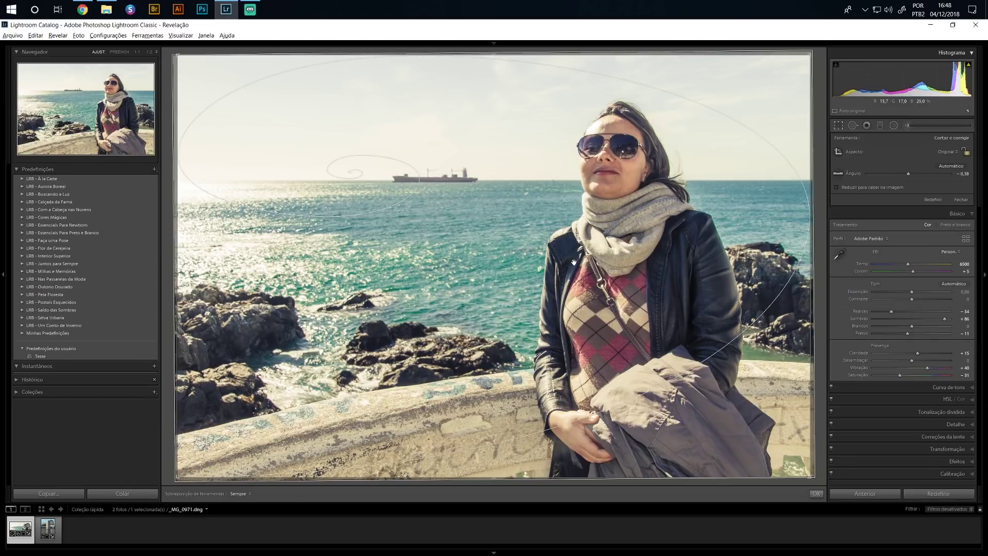
key("shift+o")
key("shift+o")
key("shift+o")
key("shift+o")
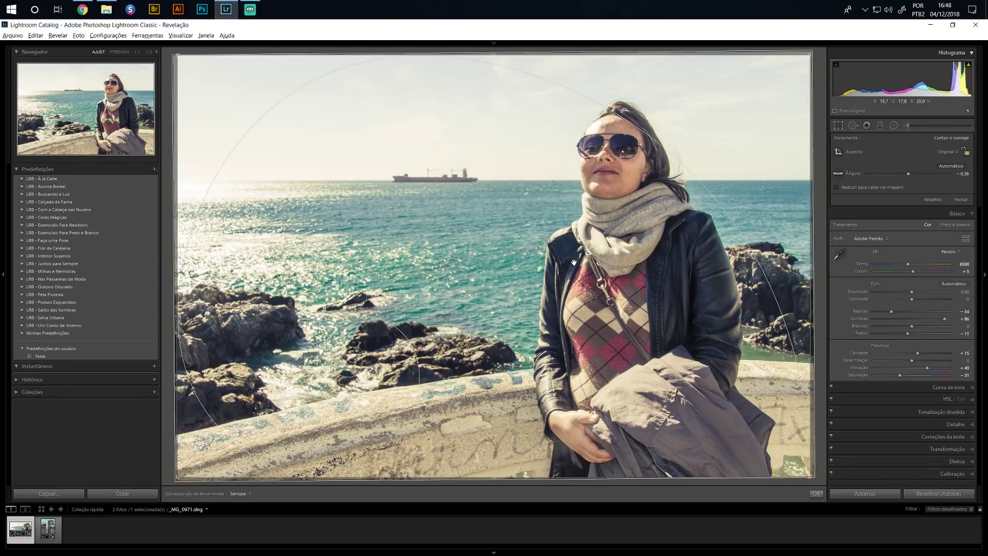
key("shift+o")
key("shift+o")
key("shift+o")
key("shift+o")
key("shift+o")
Switch back to the rule-of-thirds overlay and apply the straightened crop to the seaside portrait
key("o")
key("o")
key("o")
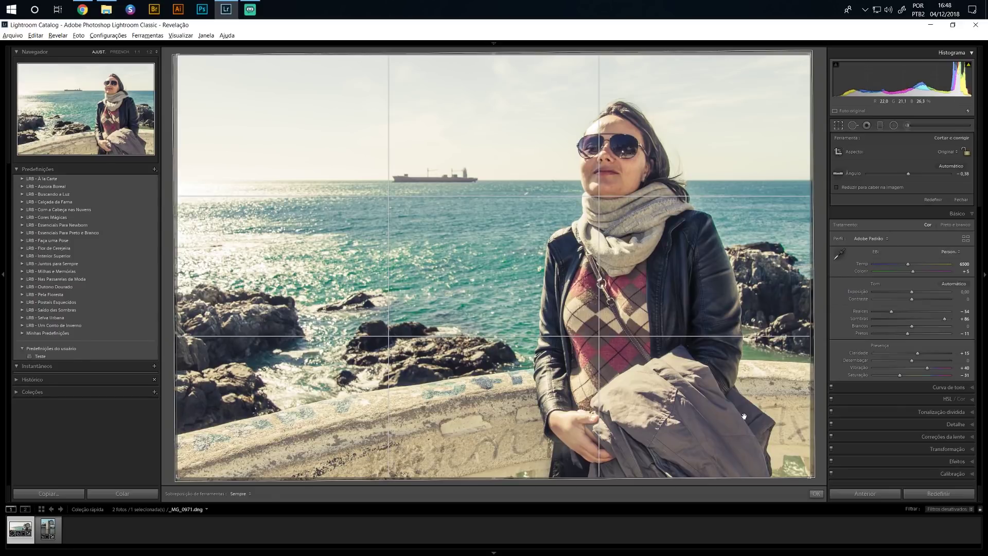
key("Return")
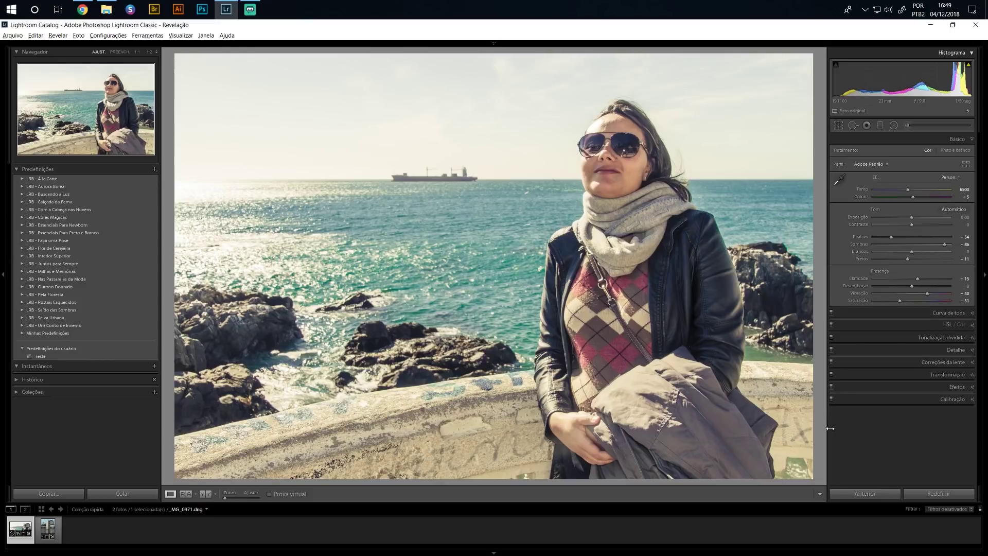
Reopen the crop on the seaside portrait, trim it slightly from the upper-left corner, and apply it
left_click(838, 125)
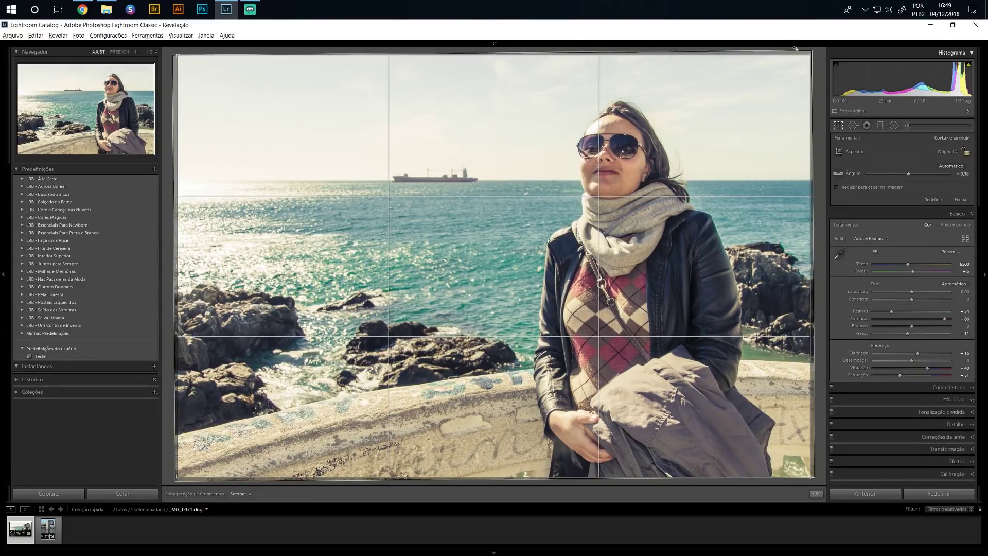
left_click_drag(181, 55, 189, 57)
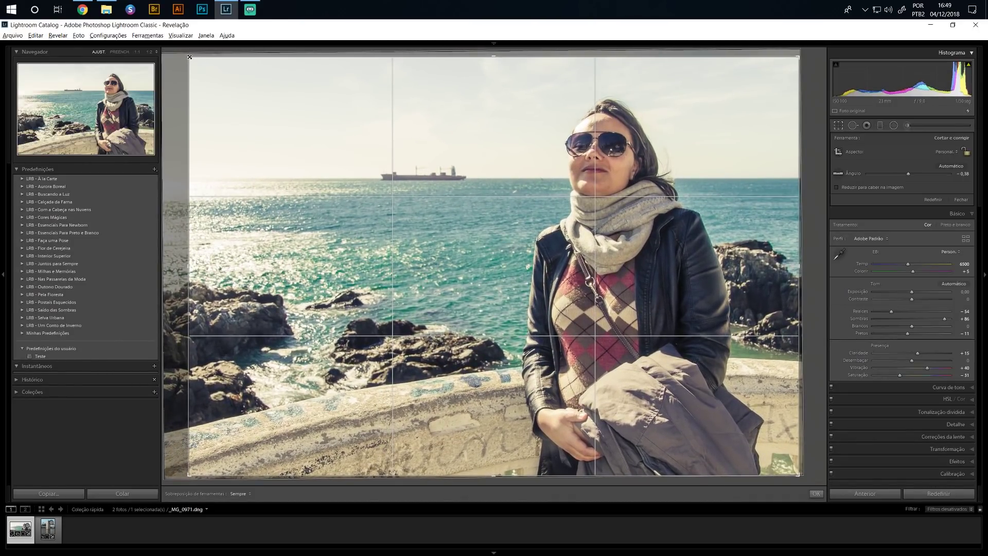
key("Return")
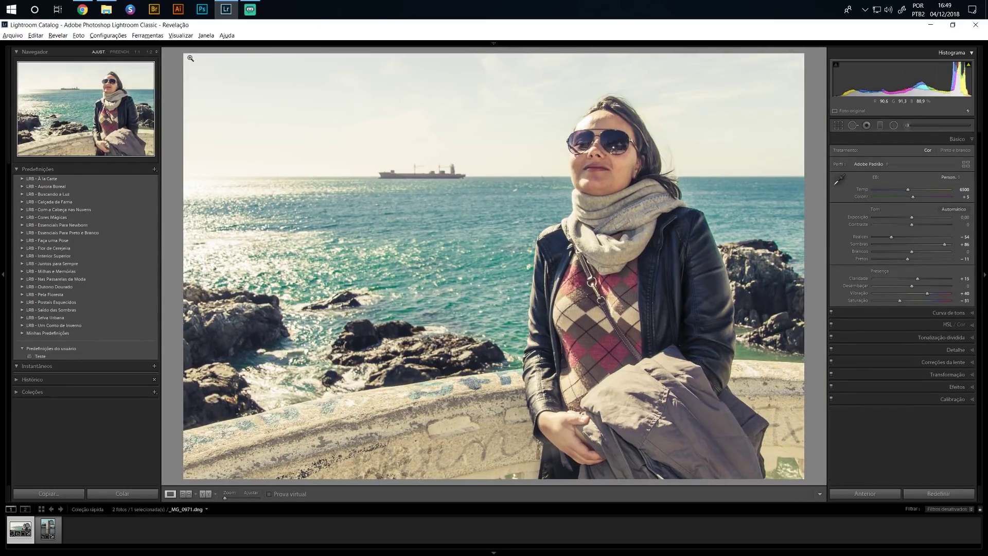
Reopen the crop tool, reset the portrait's crop and straightening, and lock the aspect ratio
left_click(837, 126)
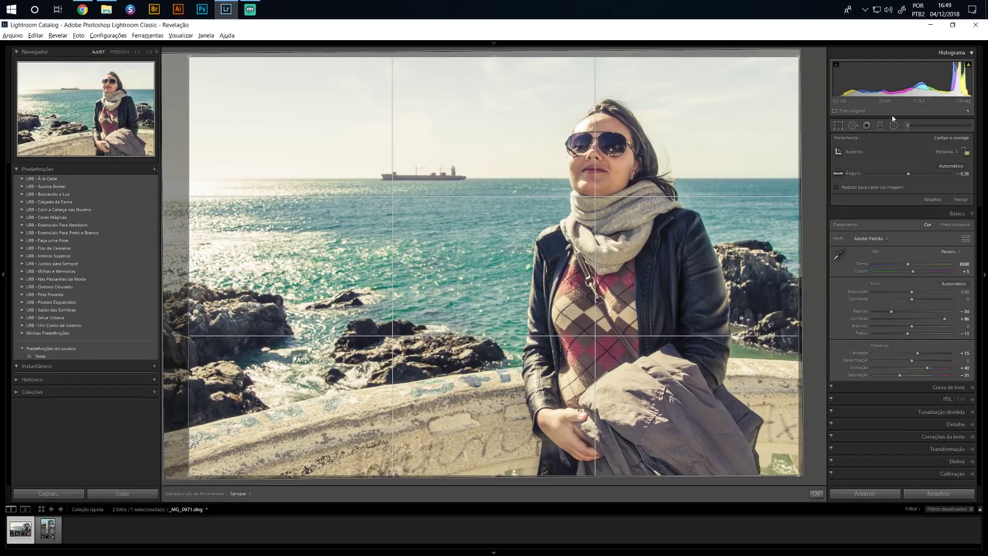
left_click(930, 200)
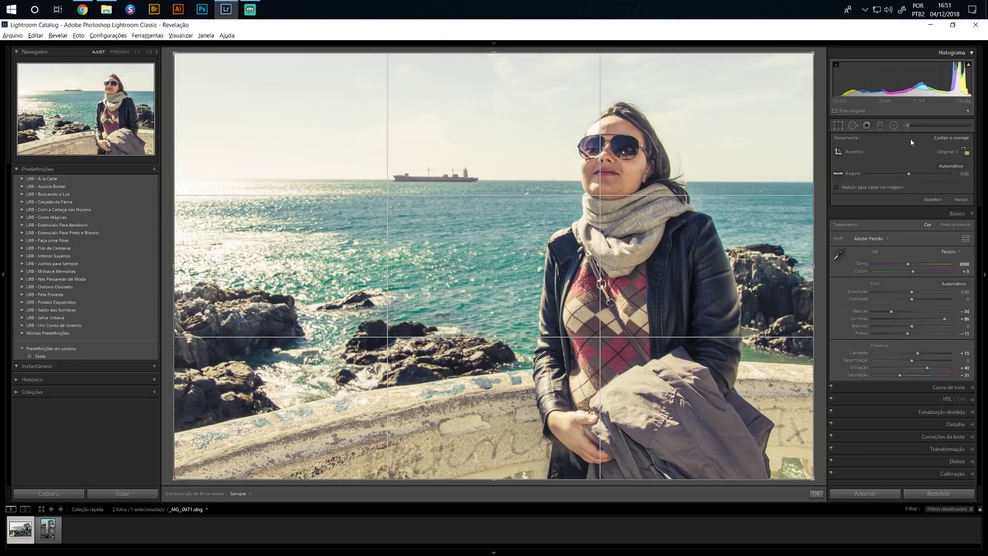
left_click(967, 152)
Set the crop aspect ratio to 1 x 1 and reposition the photo so the woman sits near the frame's centre
left_click(956, 153)
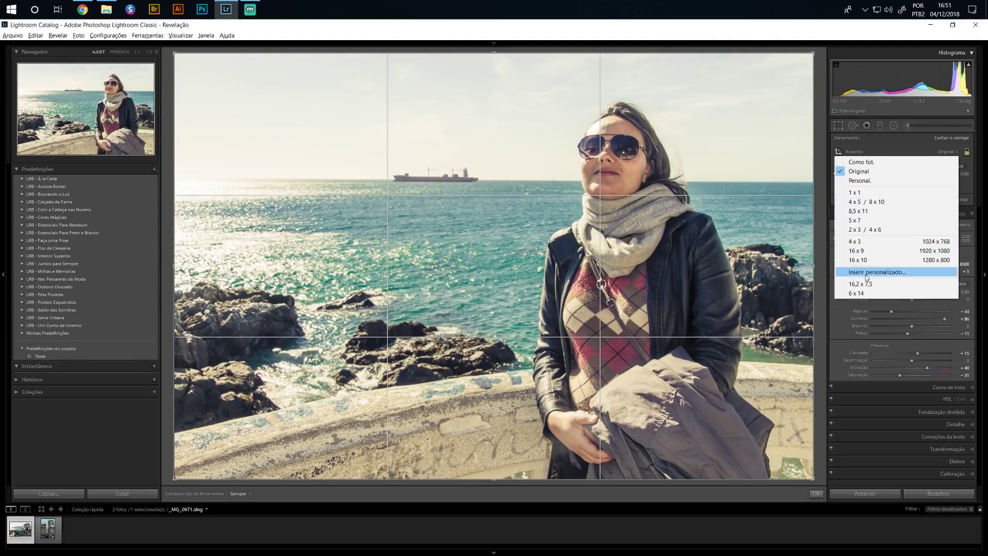
left_click(856, 192)
left_click_drag(530, 259, 422, 259)
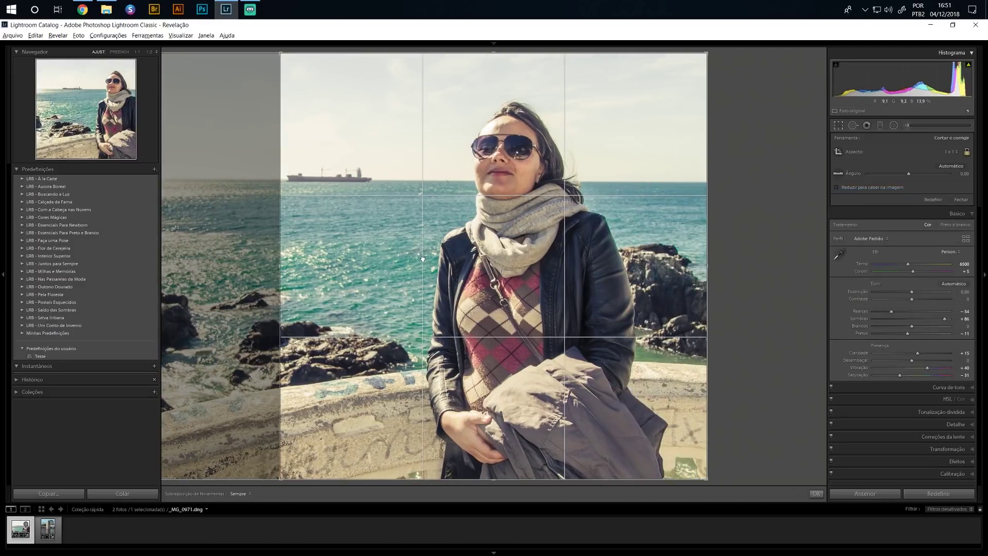
Set the crop aspect ratio to 16 x 9 and flip the frame to landscape orientation
left_click(950, 152)
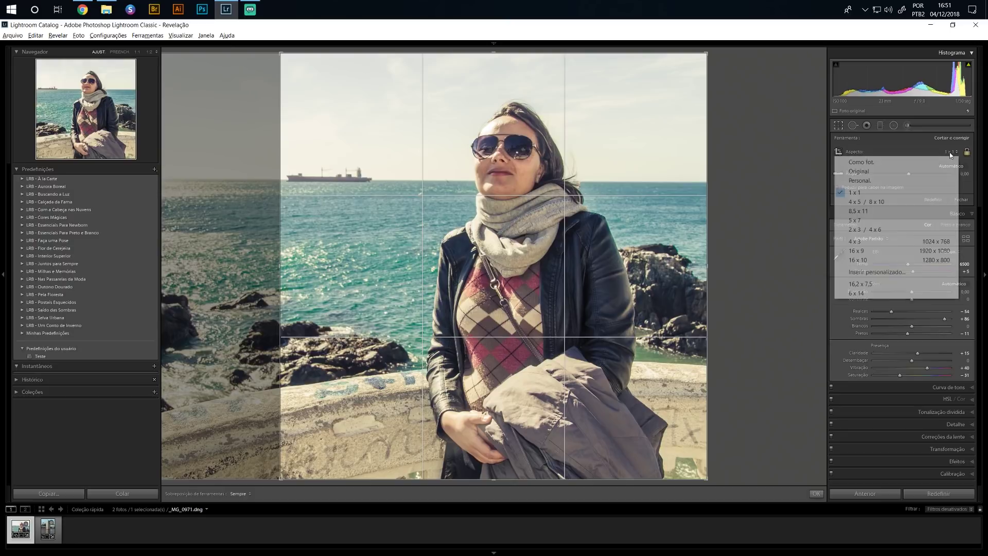
left_click(863, 251)
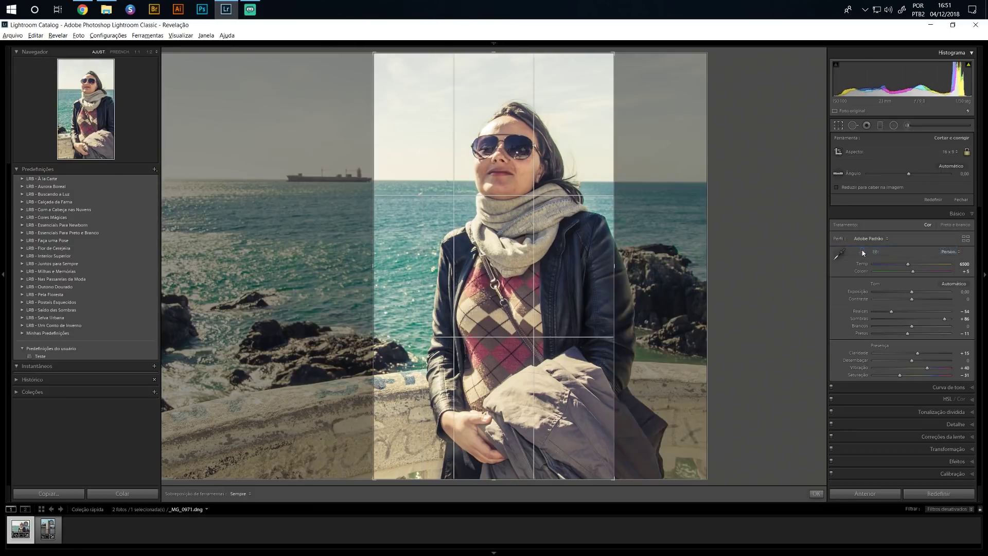
key("x")
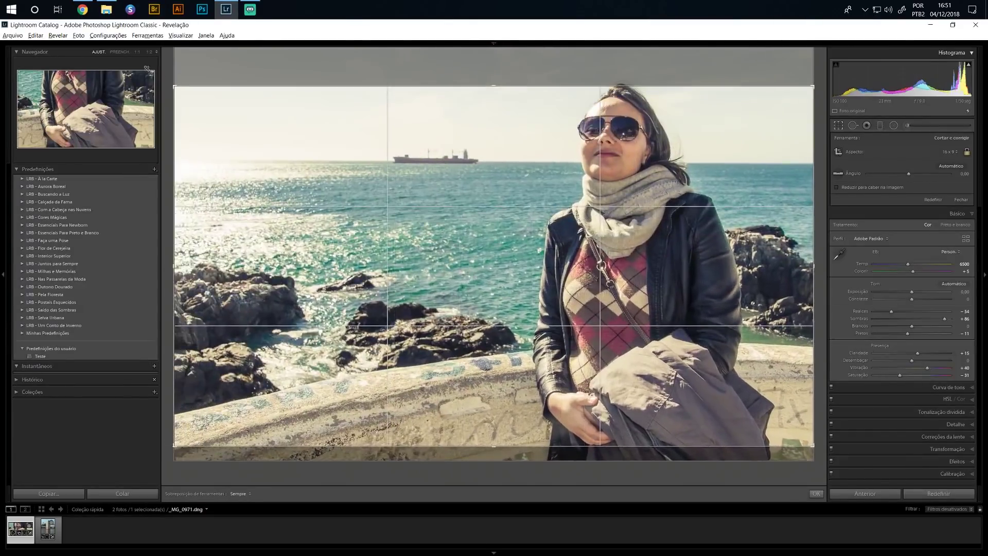
Resize the 16 x 9 frame from its corners back to the photo's full width and shift the photo slightly down within it
left_click_drag(146, 68, 237, 122)
left_click_drag(429, 196, 450, 284)
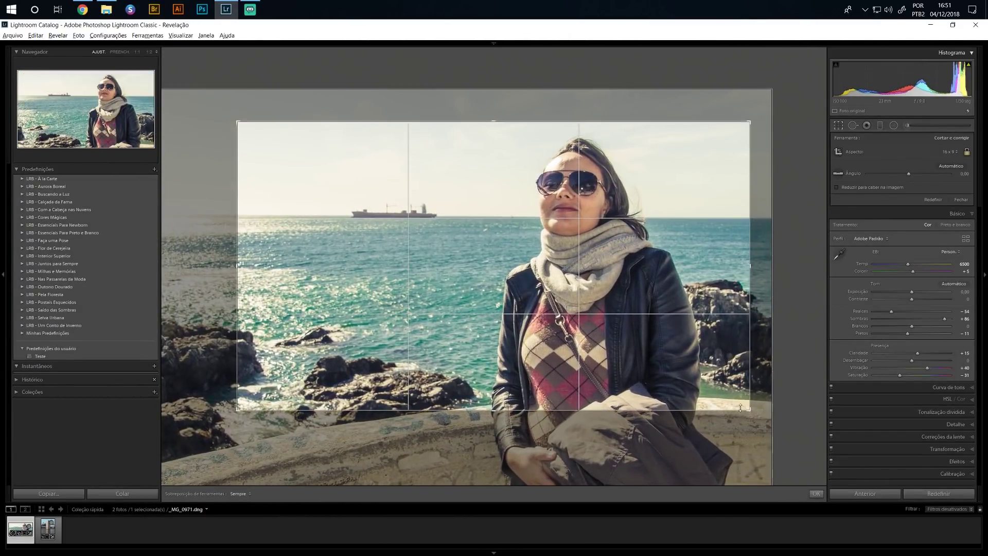
left_click_drag(757, 413, 770, 423)
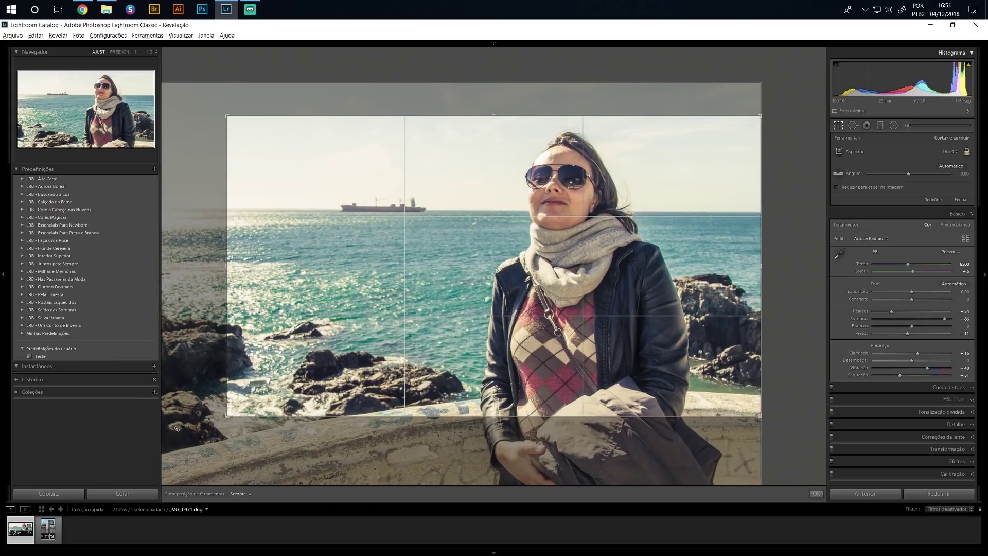
left_click_drag(222, 418, 161, 452)
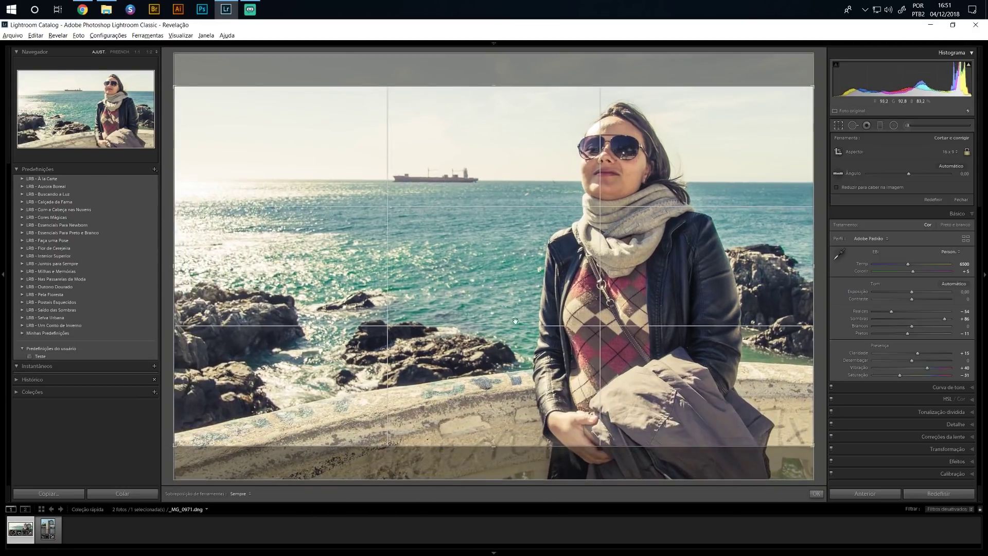
left_click_drag(526, 302, 538, 307)
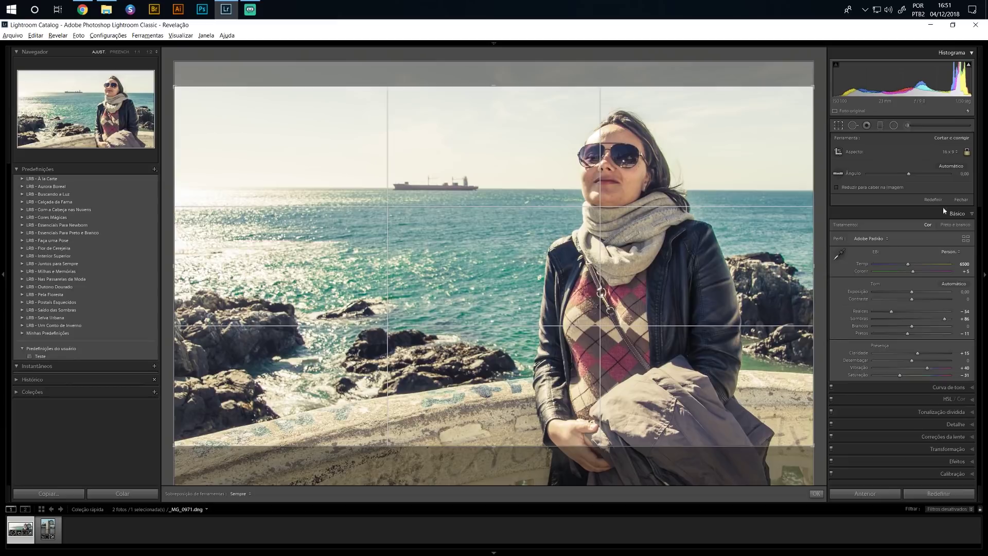
Enter a custom crop aspect ratio of 20 x 15 and reposition the photo left and slightly down within the frame
left_click(955, 152)
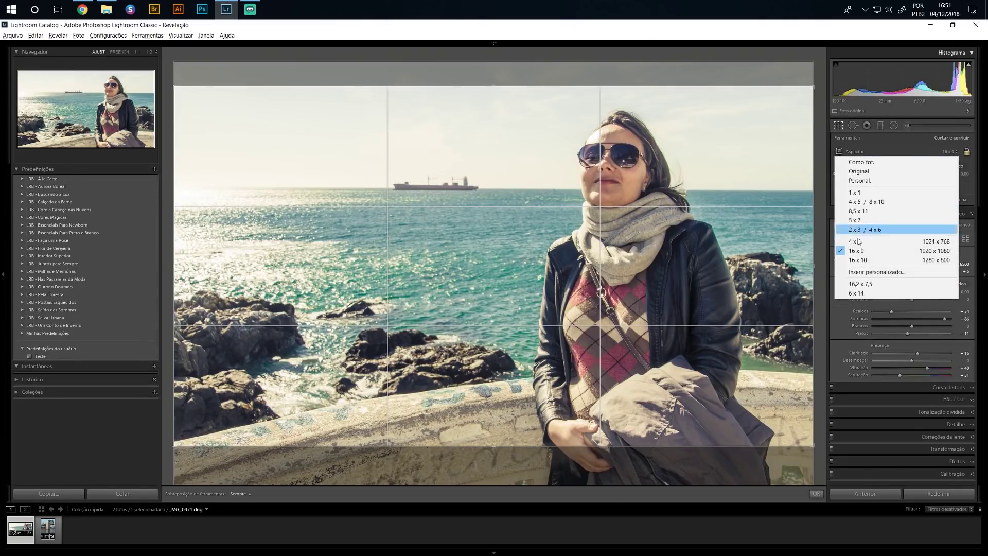
key("Escape")
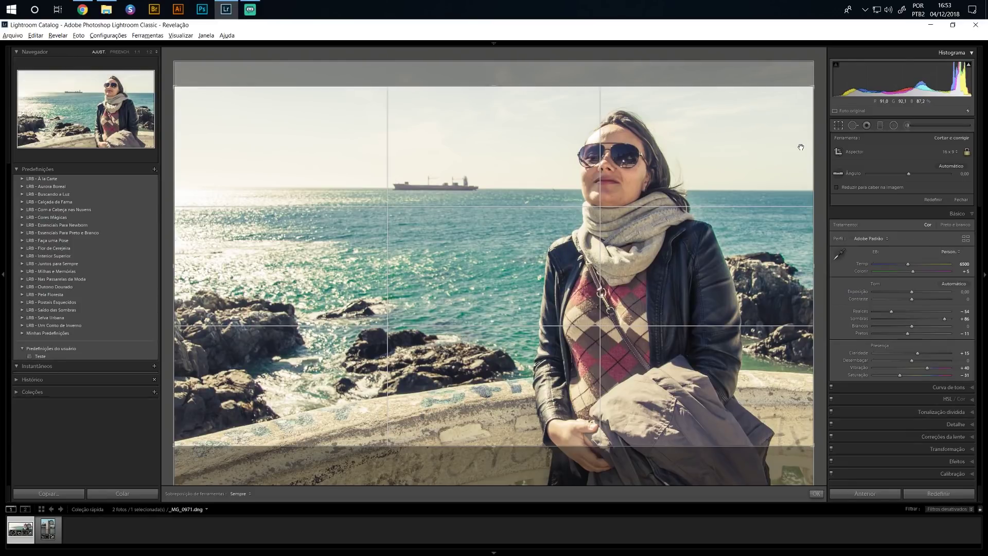
left_click(944, 151)
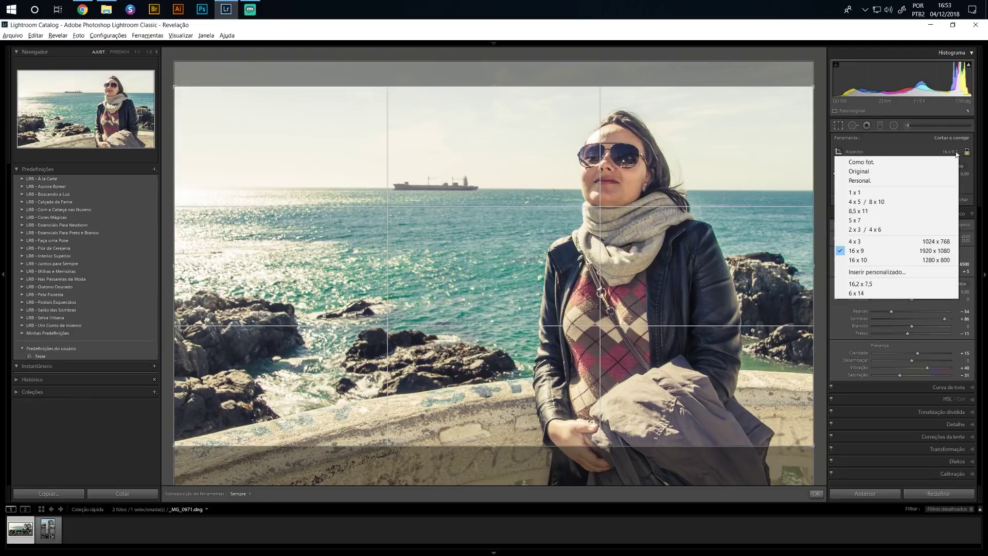
left_click(876, 272)
left_click_drag(493, 261, 498, 266)
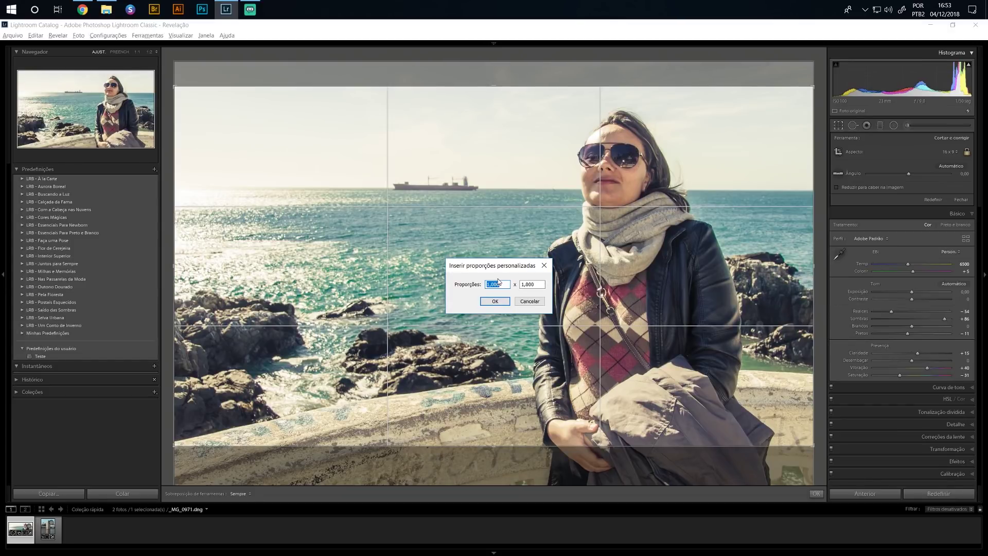
type("20")
key("Tab")
type("15")
key("Tab")
left_click(495, 301)
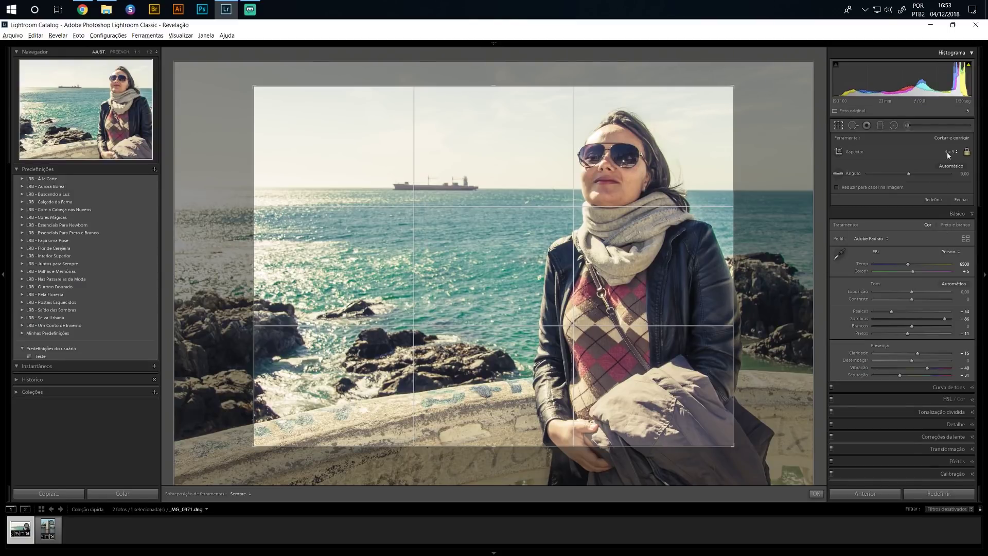
left_click_drag(527, 263, 488, 272)
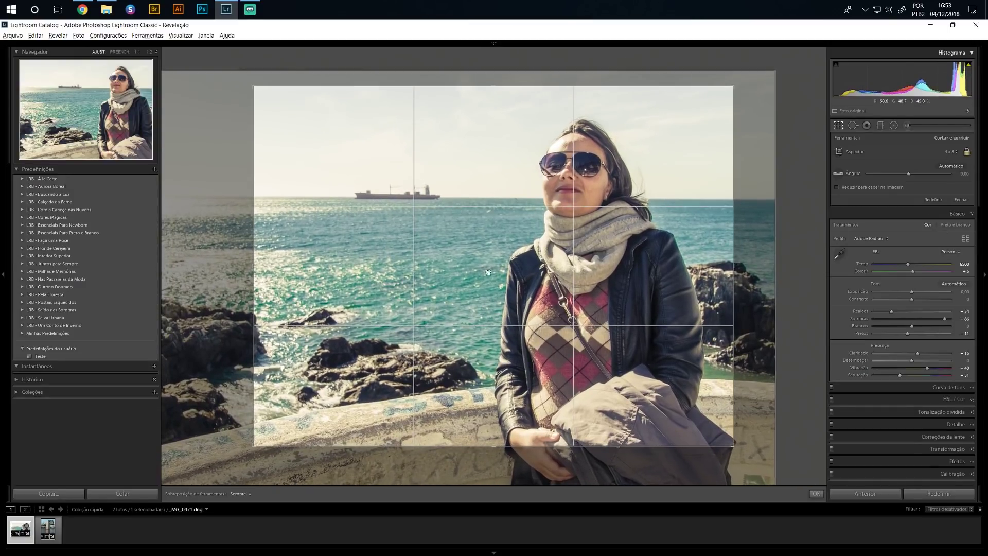
Enter a custom crop aspect ratio of 27,3 x 42,57 and apply the crop to the portrait
left_click(950, 151)
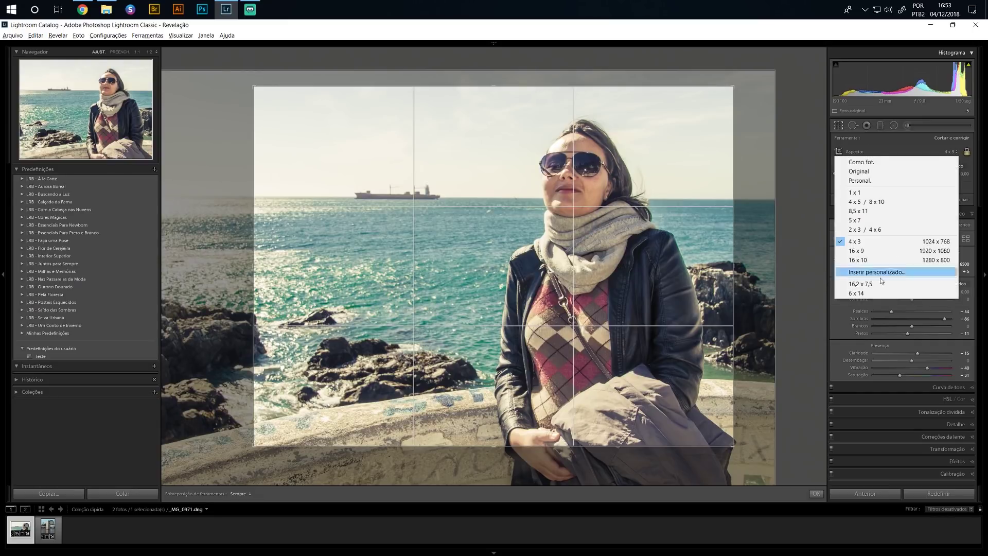
left_click(880, 272)
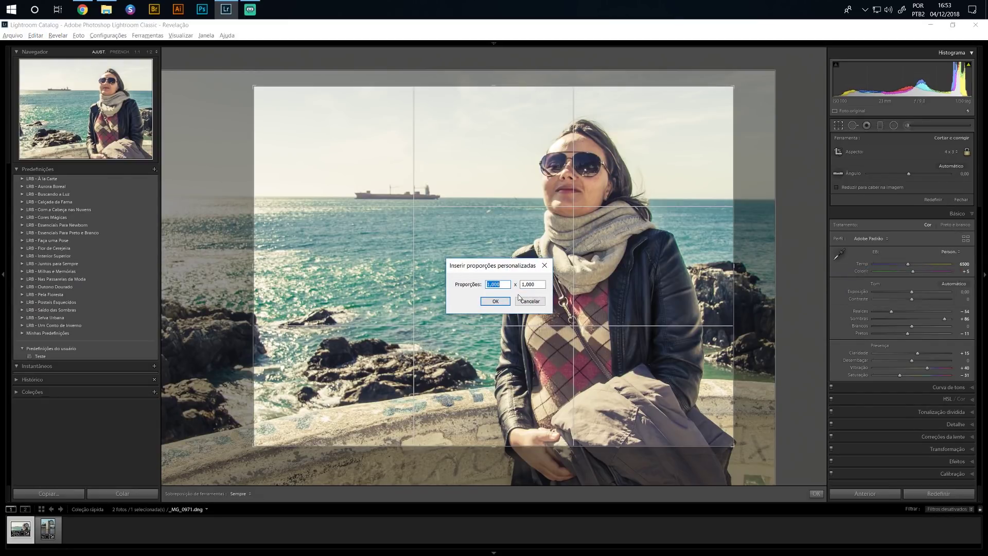
type("27,3")
key("Tab")
type("42,57")
left_click(495, 301)
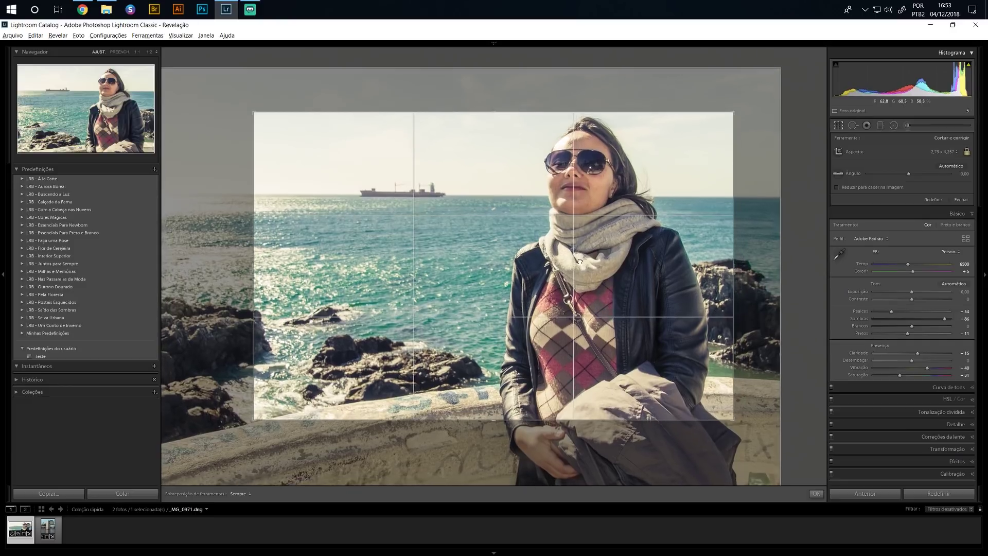
key("Return")
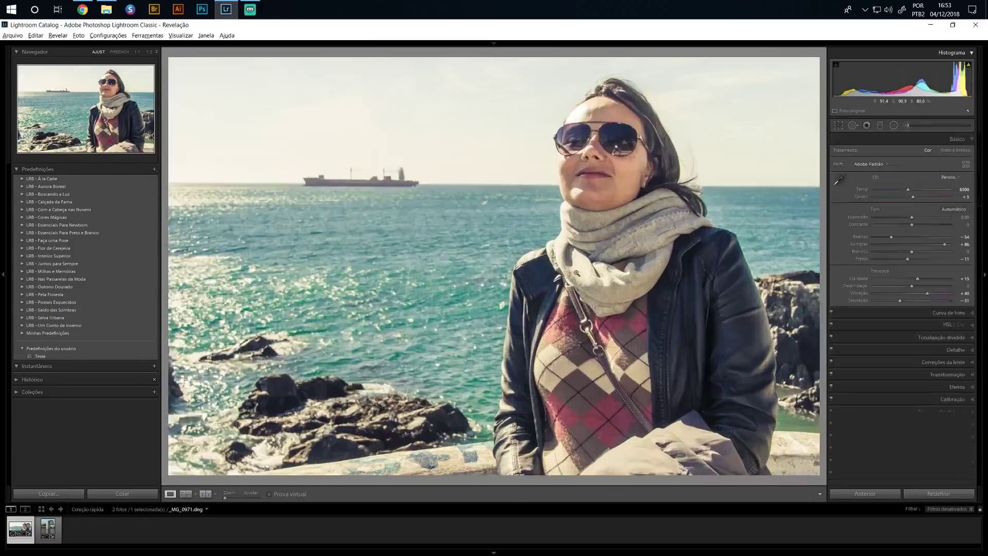